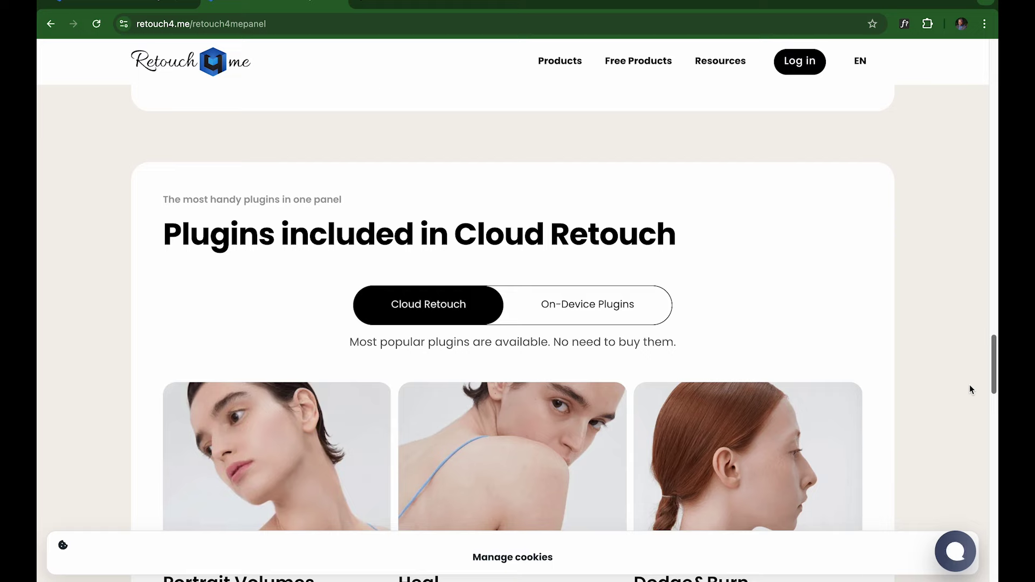
Review the plugins included in Cloud Retouch on the Retouch4me Photoshop Panel product page
scroll(972, 416, "down", 3)
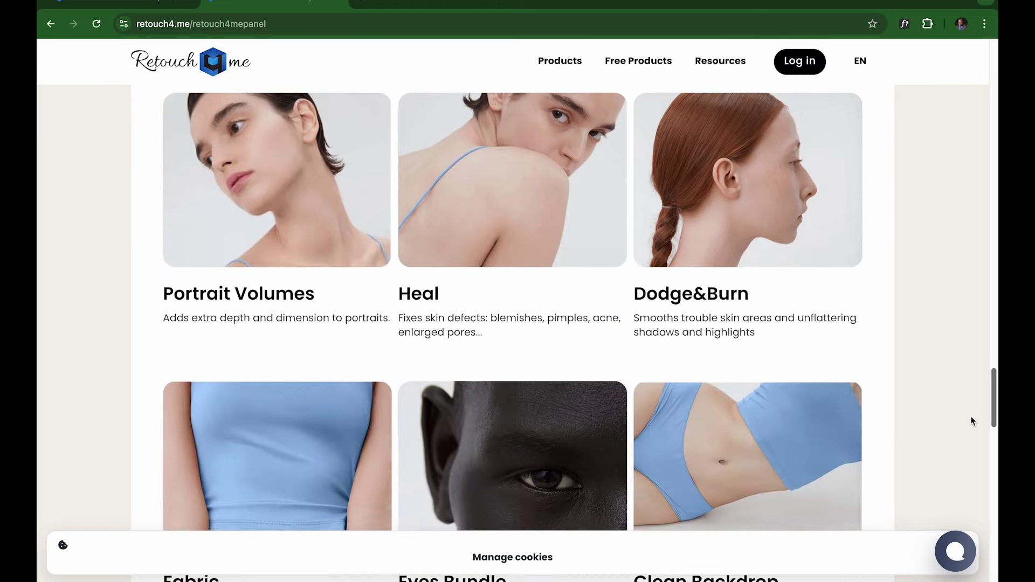
scroll(969, 437, "down", 3)
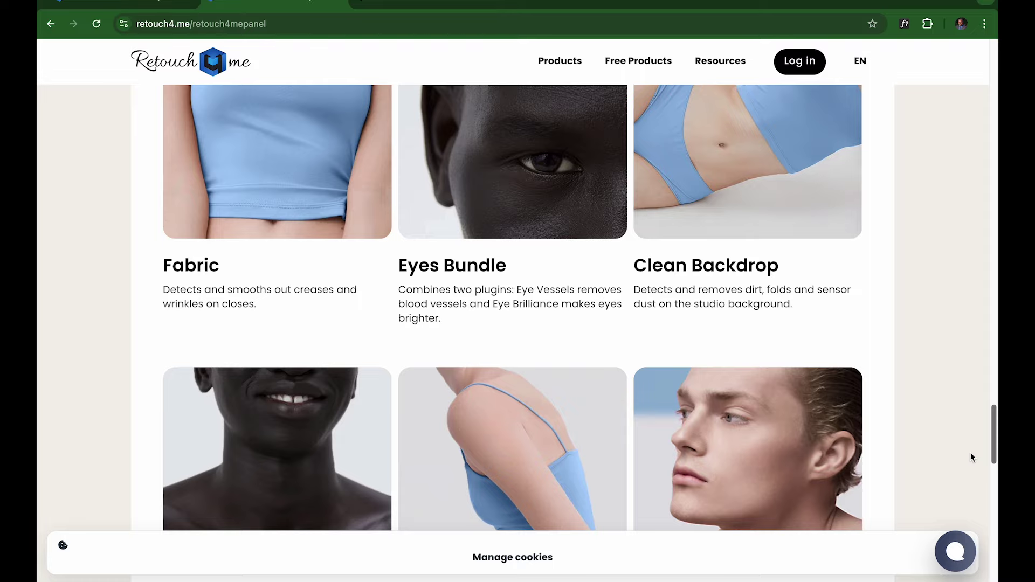
scroll(971, 453, "down", 1)
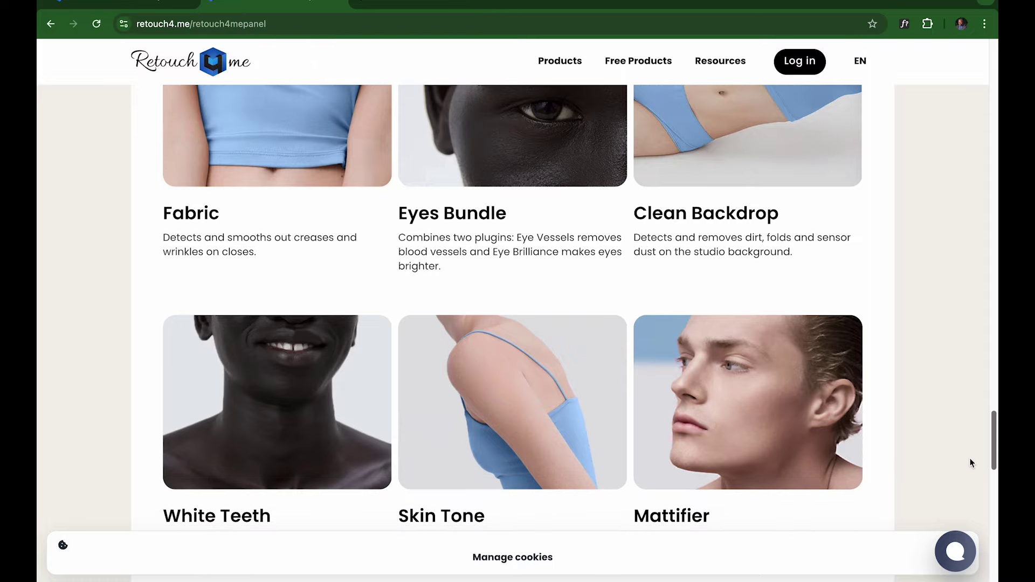
scroll(970, 464, "down", 10)
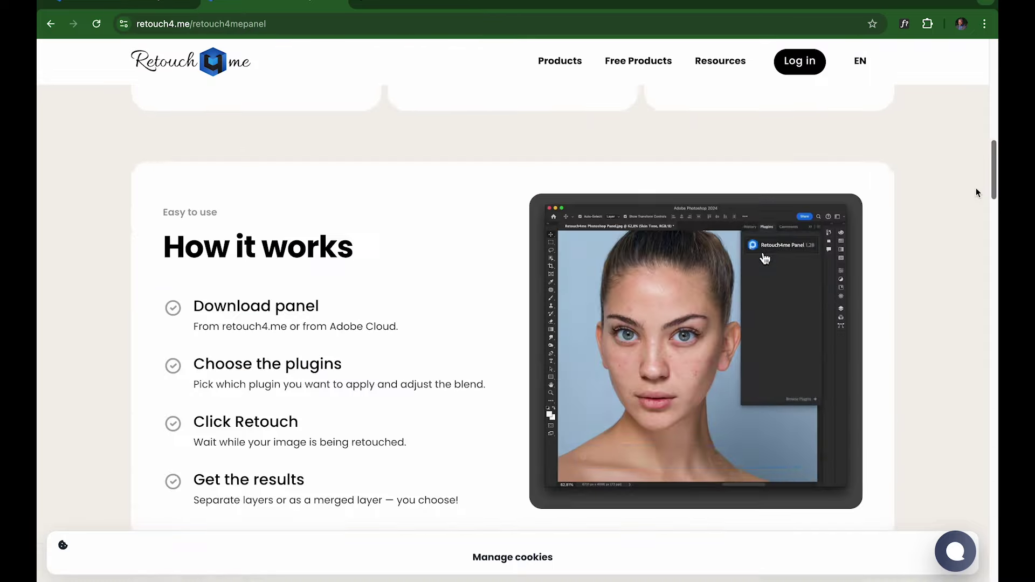
Start the panel's free trial and open the download page of the Retouch4me Photoshop Panel
scroll(976, 192, "up", 15)
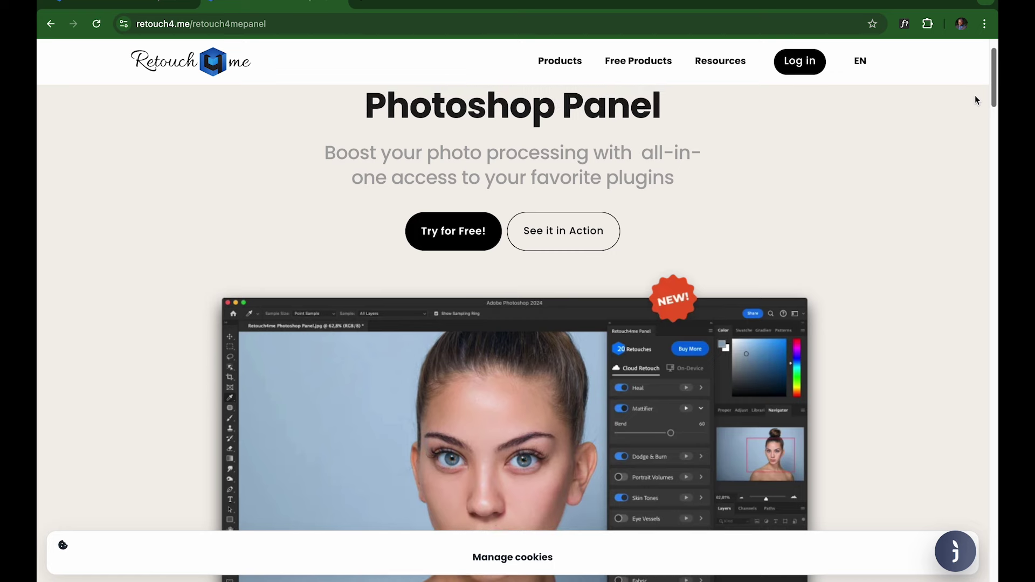
scroll(975, 100, "up", 1)
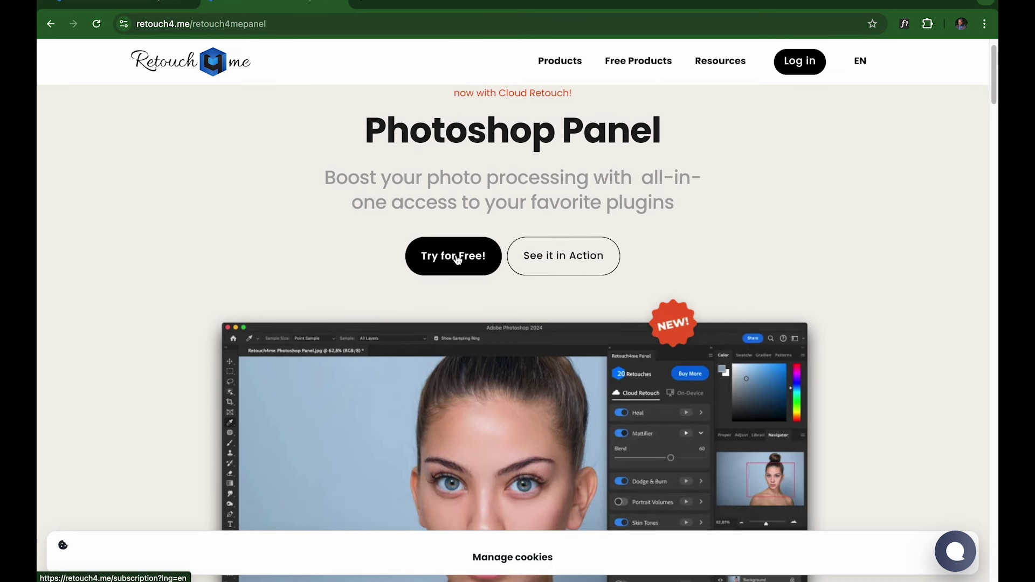
left_click(808, 69)
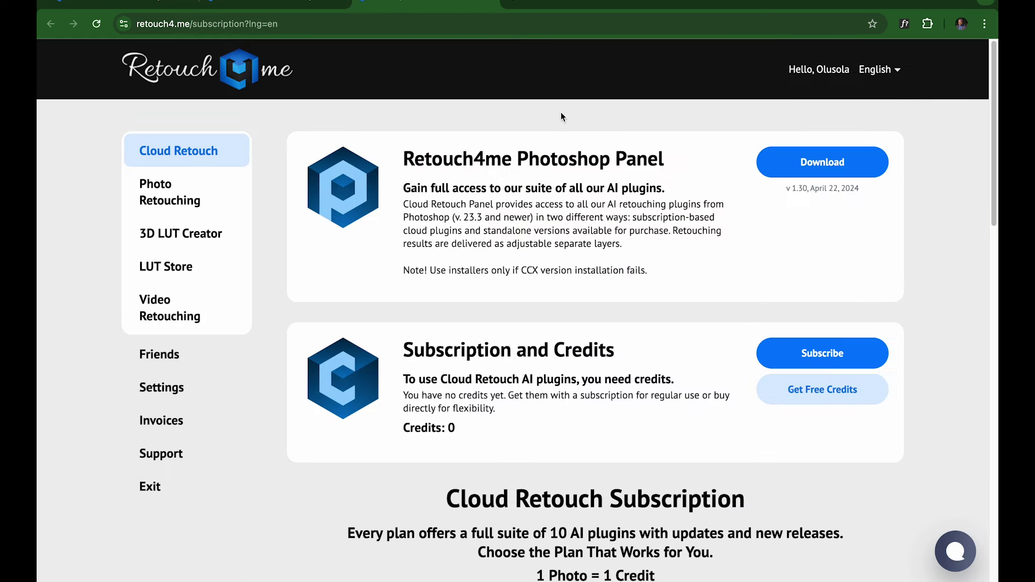
left_click(543, 163)
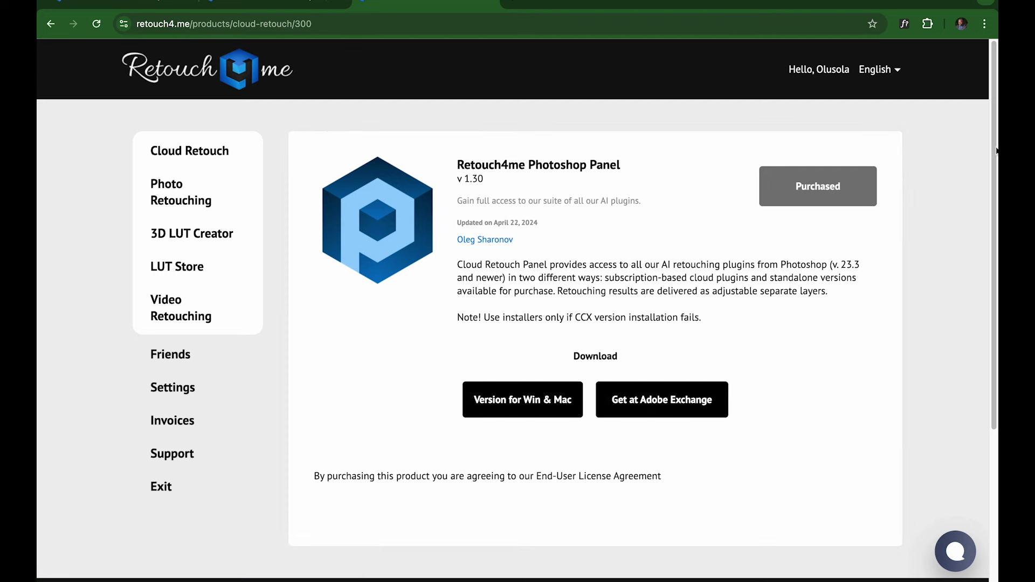
Switch to Photoshop and locate Retouch4me Panel 1.30 among the installed plugins
mouse_move(776, 566)
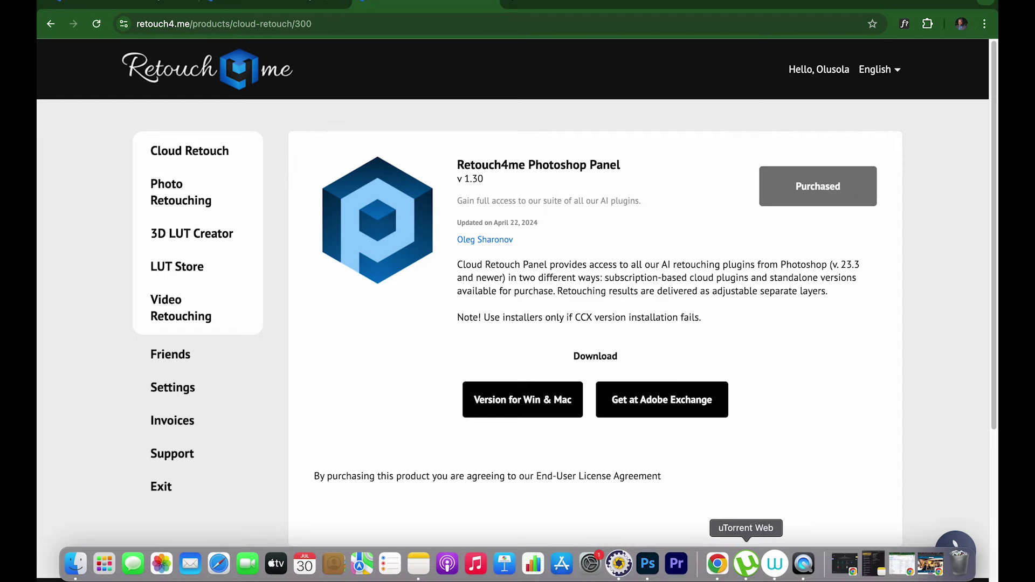
left_click(647, 566)
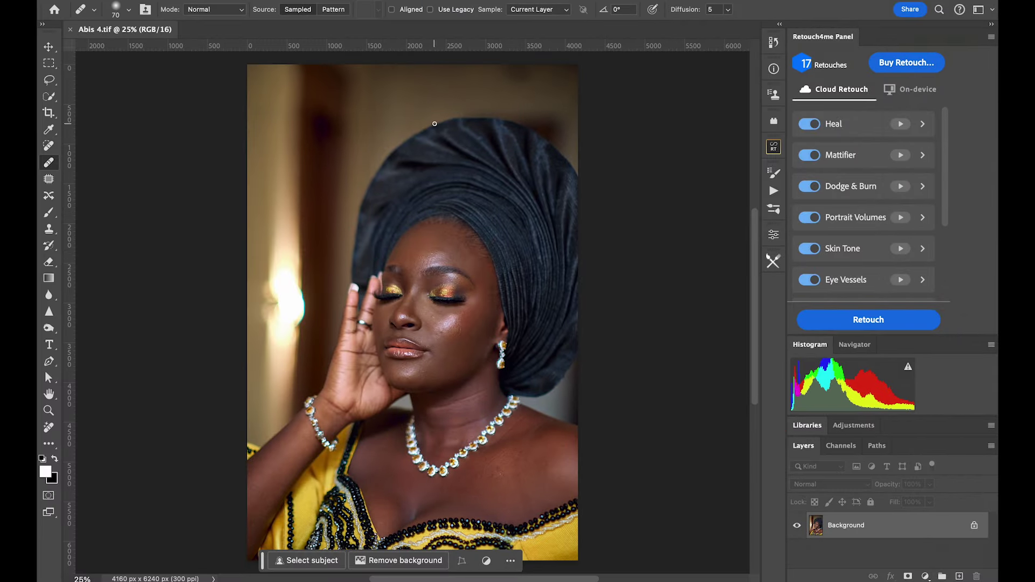
left_click(378, 1)
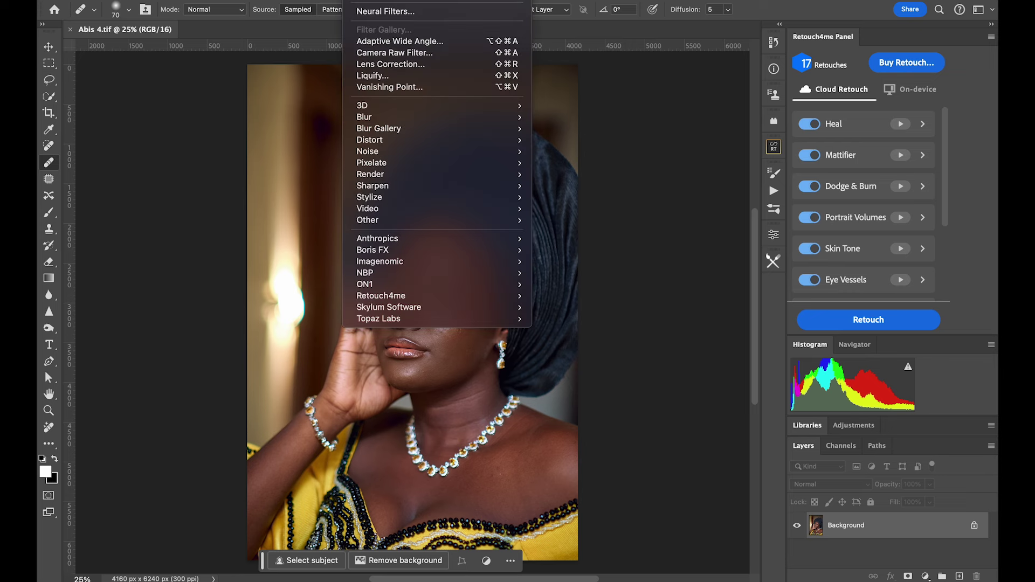
mouse_move(426, 1)
mouse_move(503, 48)
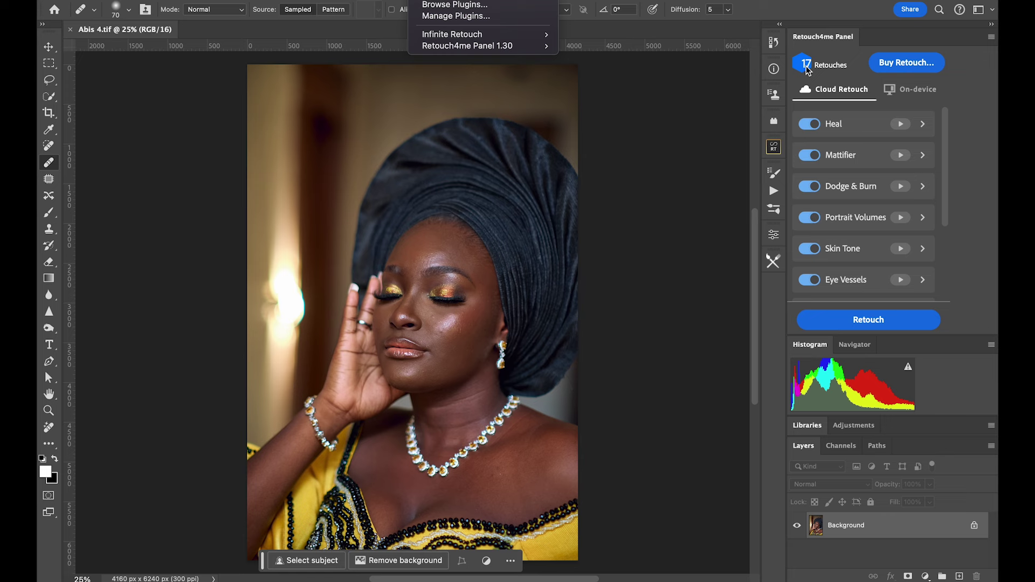
Test the Heal toggle and turn off the Eye Vessels and Eye Brilliance plugins in the cloud retouch list
left_click(947, 134)
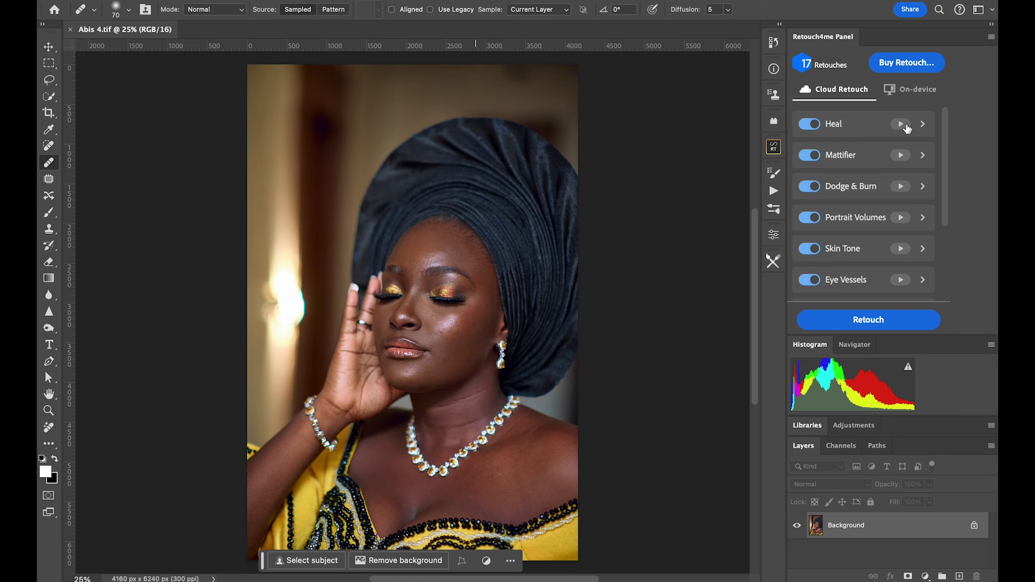
left_click(812, 125)
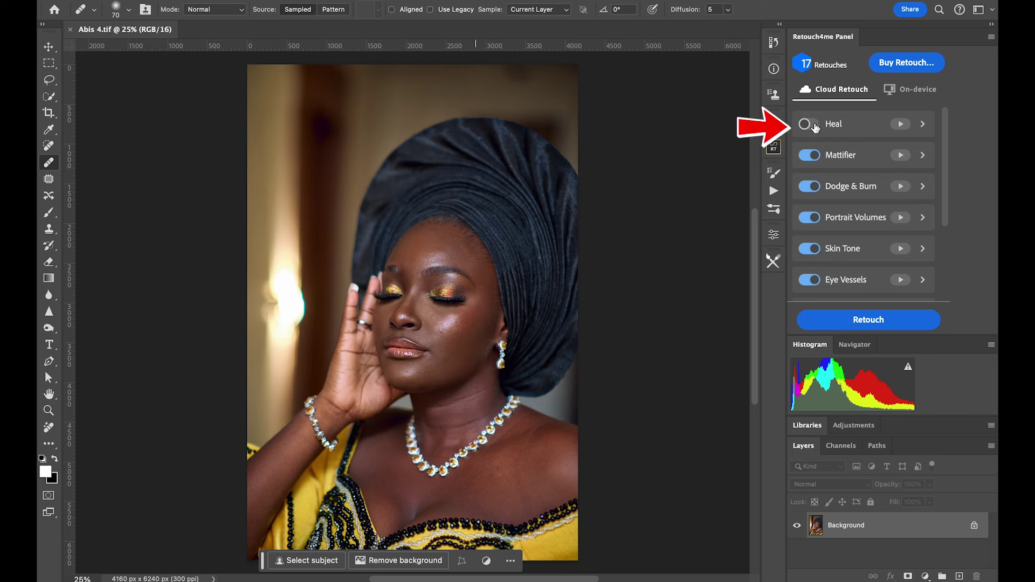
scroll(814, 216, "down", 4)
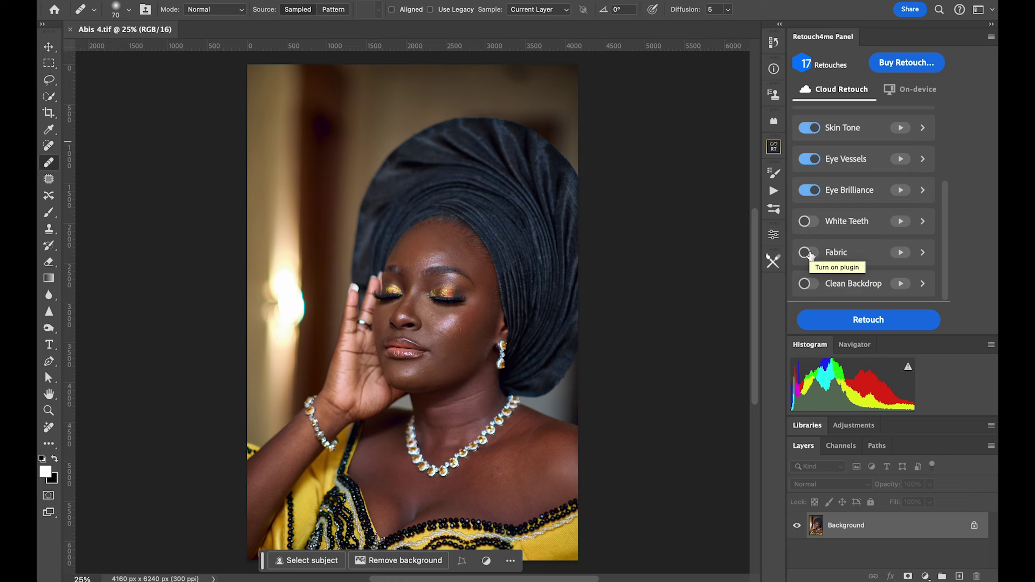
left_click_drag(944, 269, 942, 231)
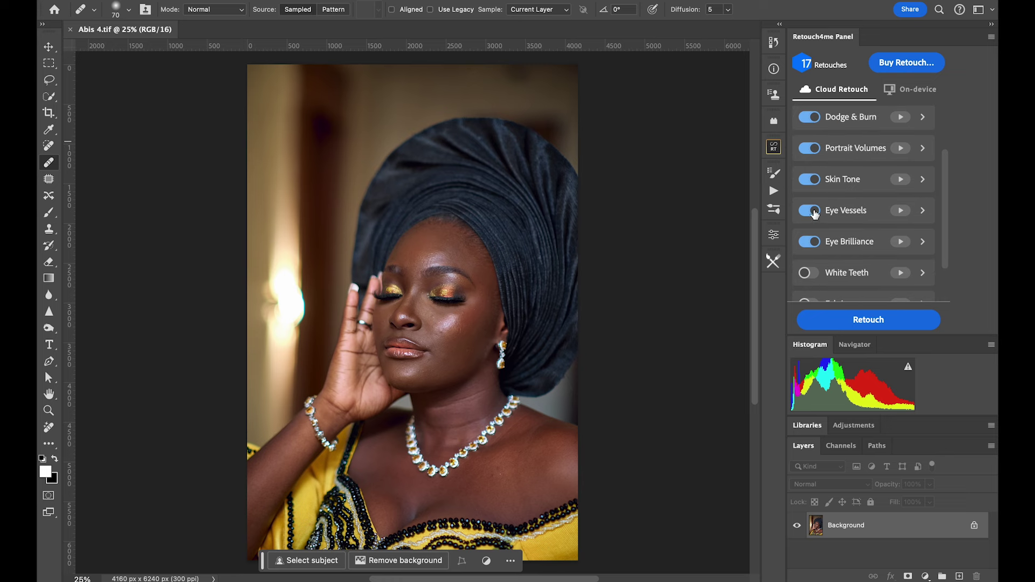
left_click(814, 212)
left_click(811, 242)
left_click_drag(949, 230, 948, 170)
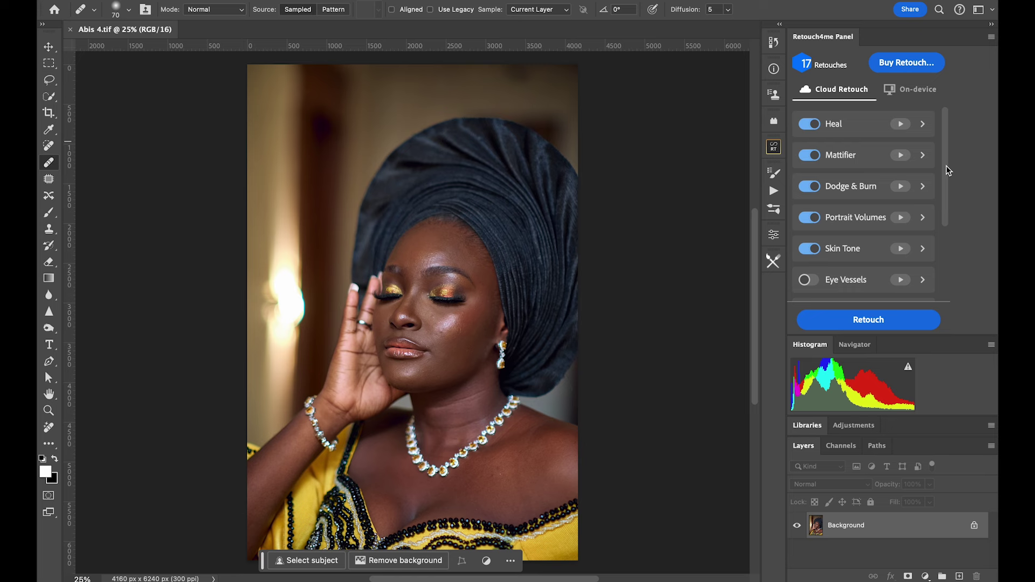
Open the retouch4.me purchase page from the plugin panel and go to the Cloud Retouch subscription plans
left_click(906, 62)
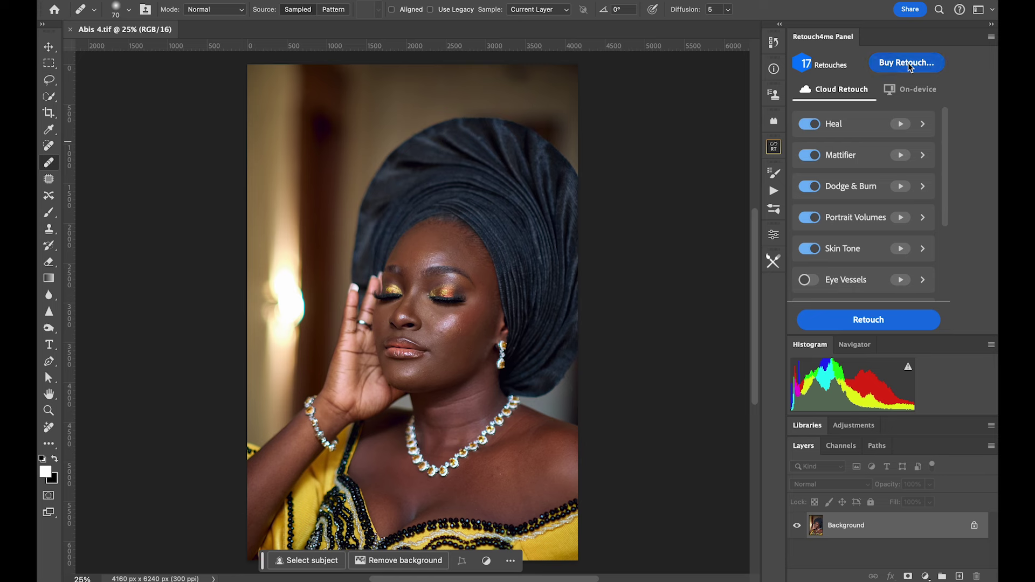
left_click(572, 273)
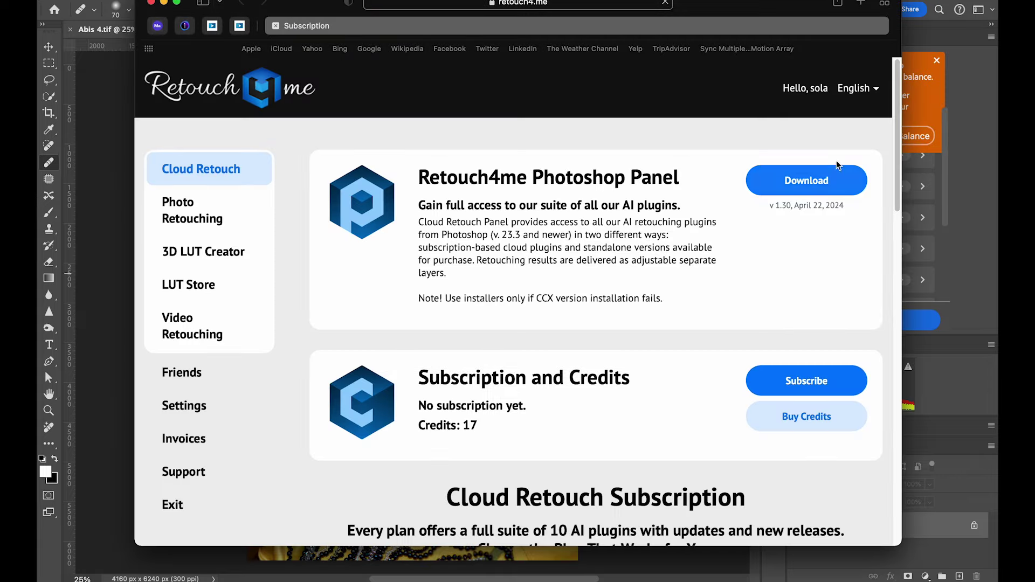
left_click_drag(897, 149, 899, 279)
scroll(899, 280, "up", 1)
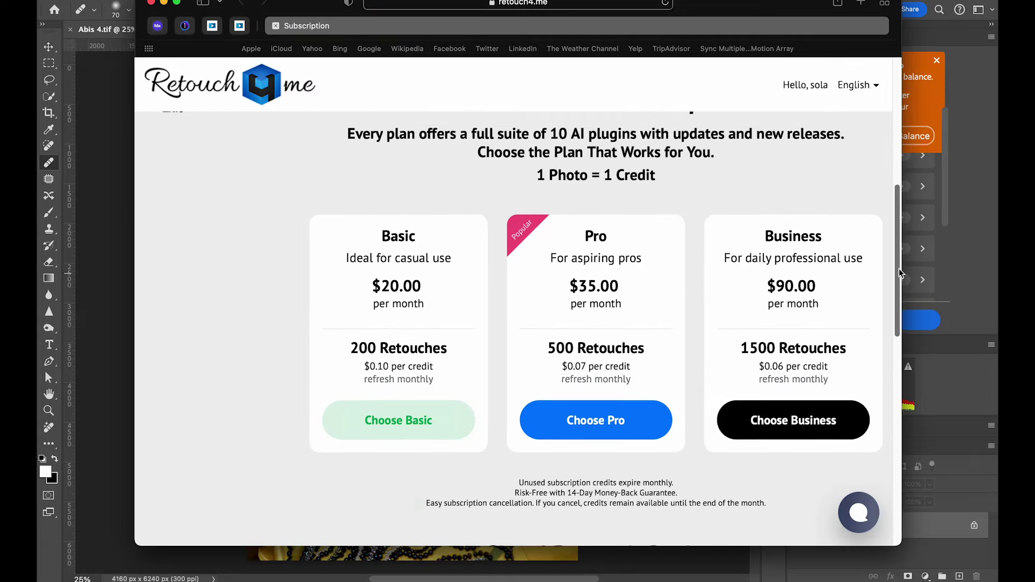
Enlarge the browser window, dismiss the support chat, and compare the Basic, Pro and Business subscription plans
left_click(176, 3)
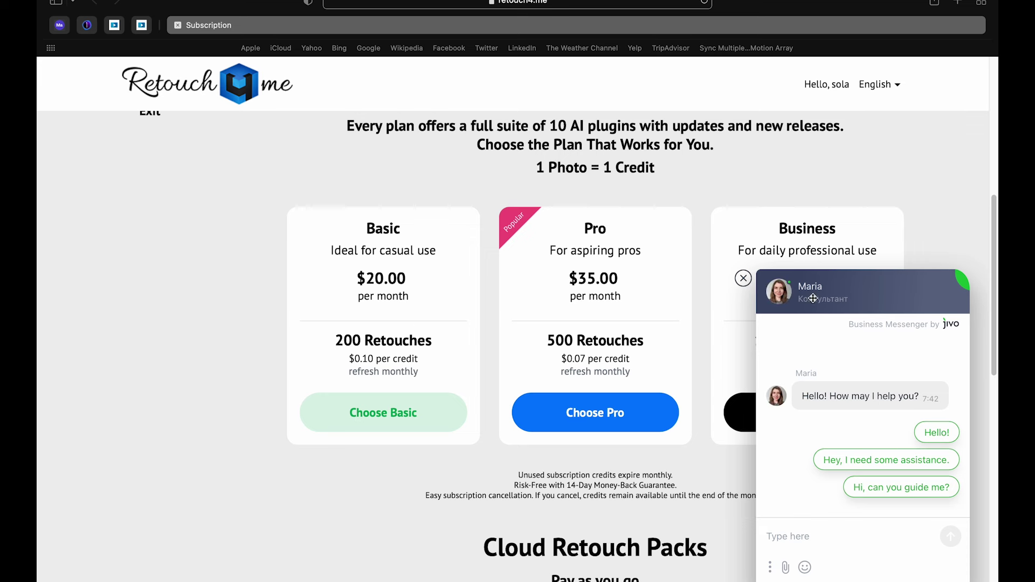
left_click(743, 279)
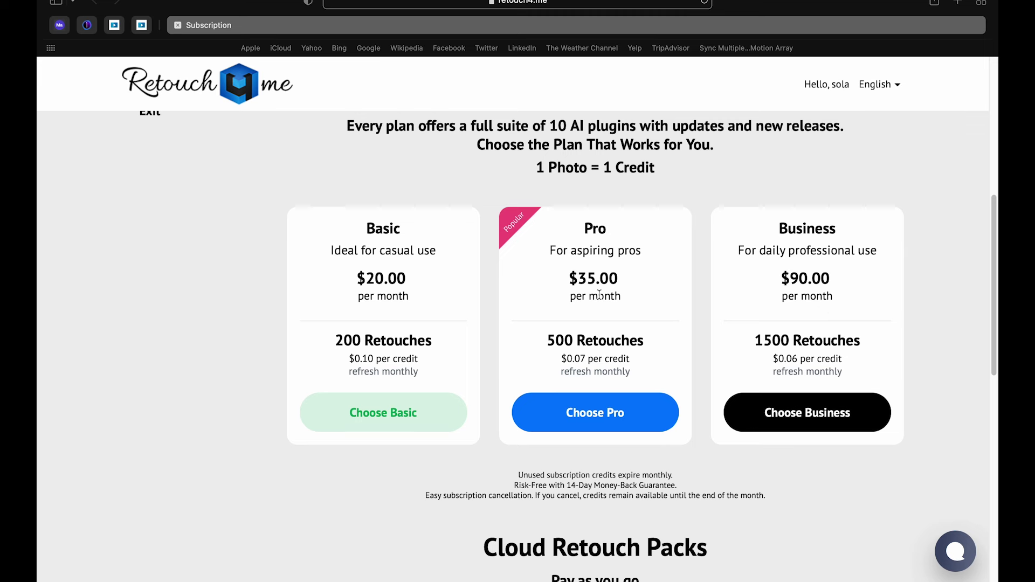
scroll(981, 238, "up", 1)
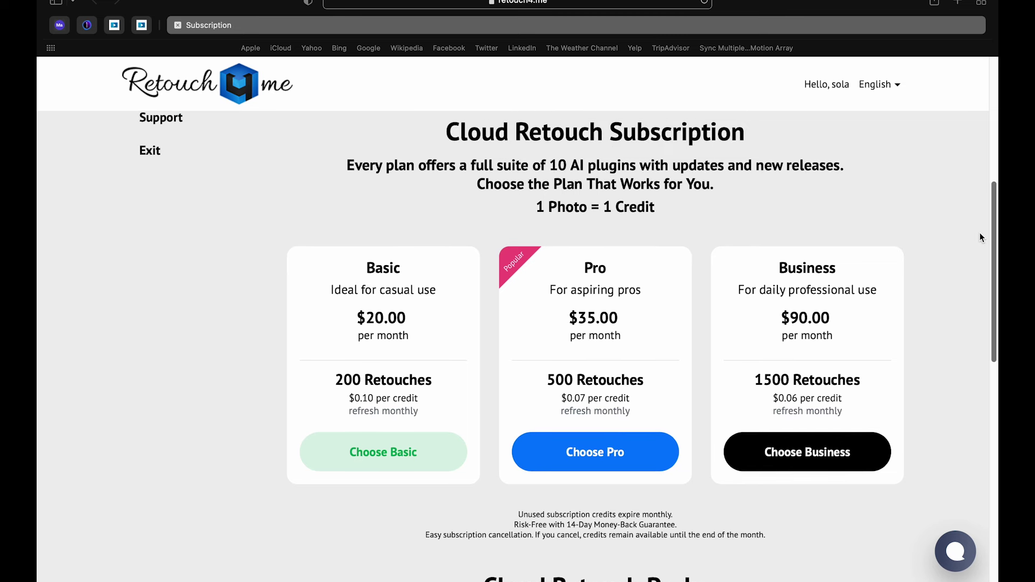
scroll(413, 321, "down", 2)
Return to Photoshop and dismiss the balance top-up notice in the Retouch4me panel
left_click(648, 563)
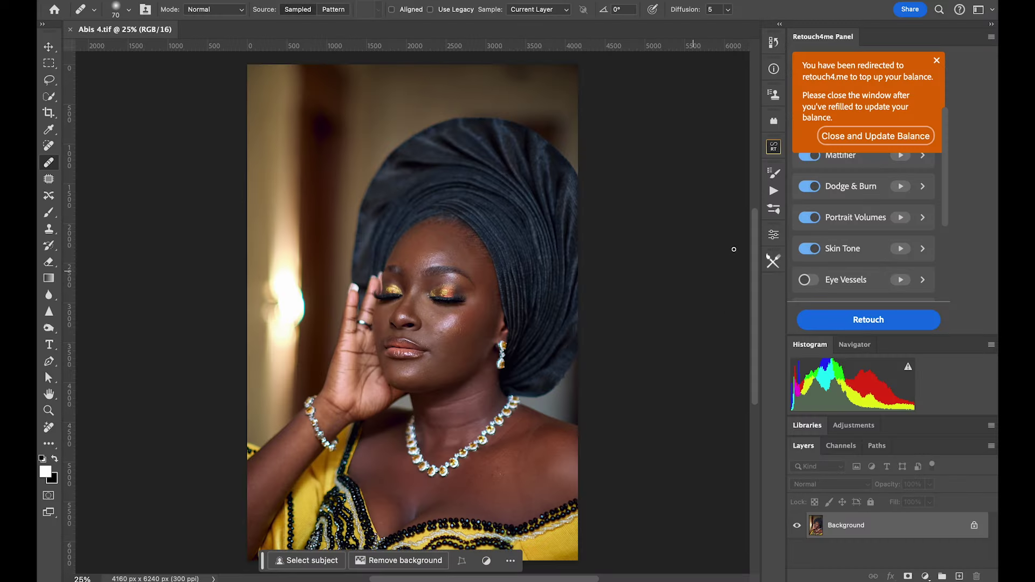
left_click(936, 61)
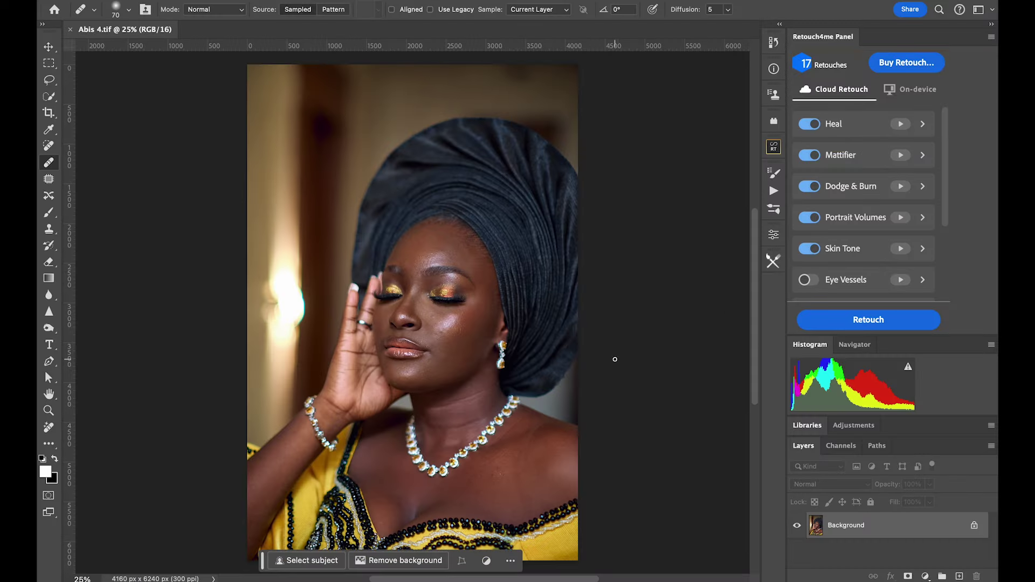
Run the cloud retouch on the portrait with Heal, Mattifier, Dodge & Burn, Portrait Volumes and Skin Tone enabled
key("super+equal")
key("super+equal")
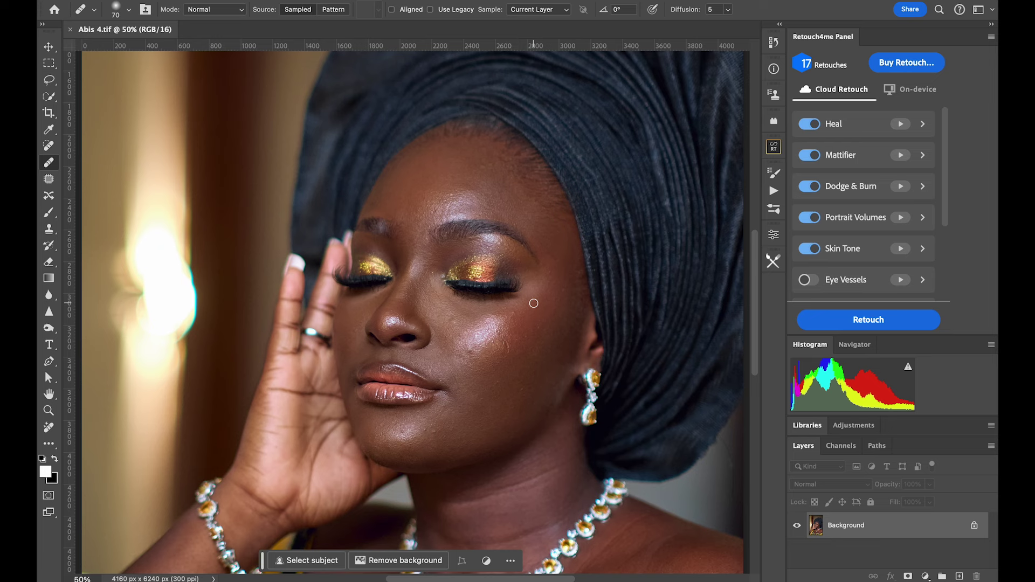
scroll(941, 199, "down", 3)
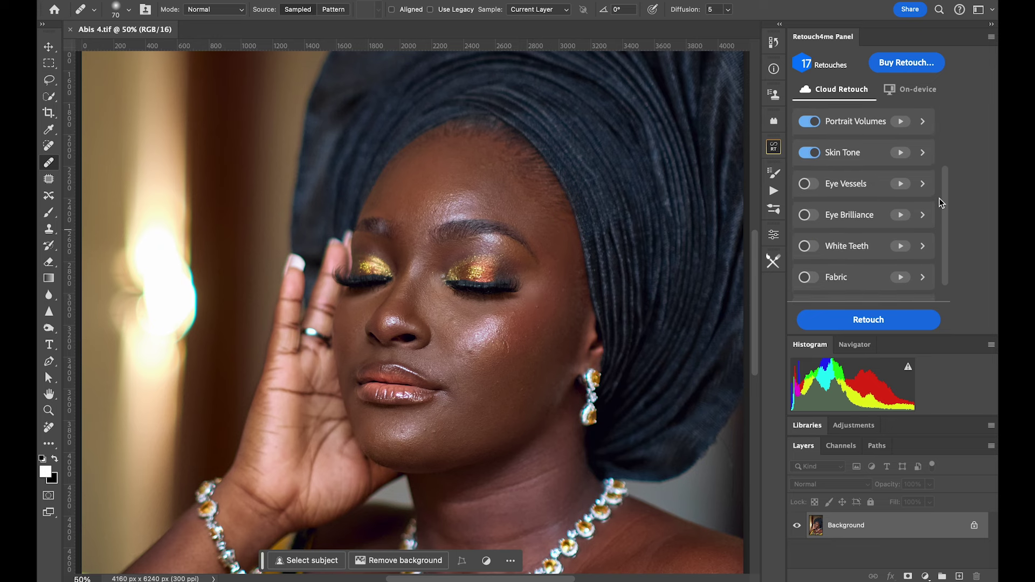
scroll(941, 198, "up", 3)
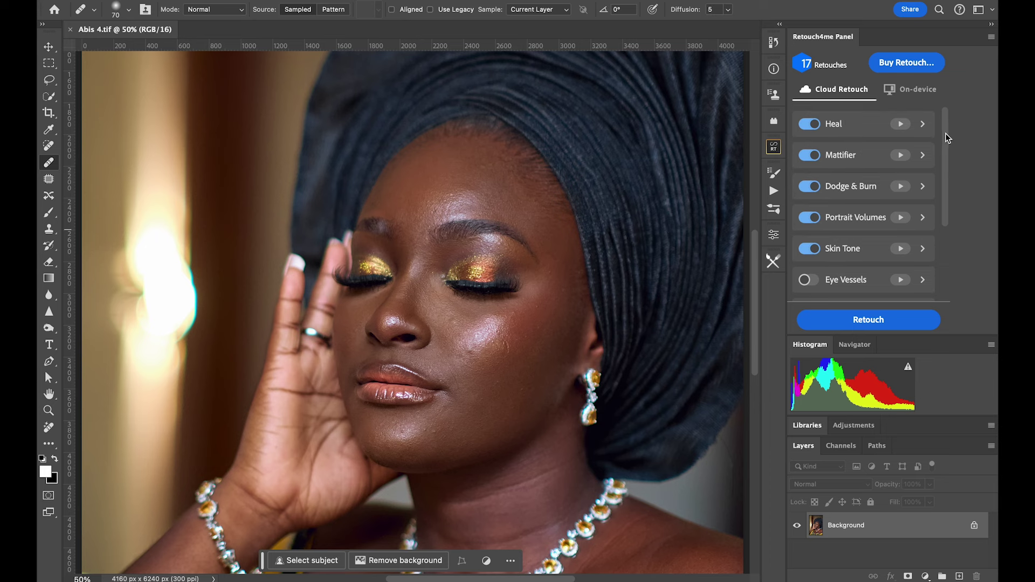
mouse_move(943, 123)
left_mouse_down()
mouse_move(943, 192)
mouse_move(942, 86)
left_mouse_up()
left_click(882, 319)
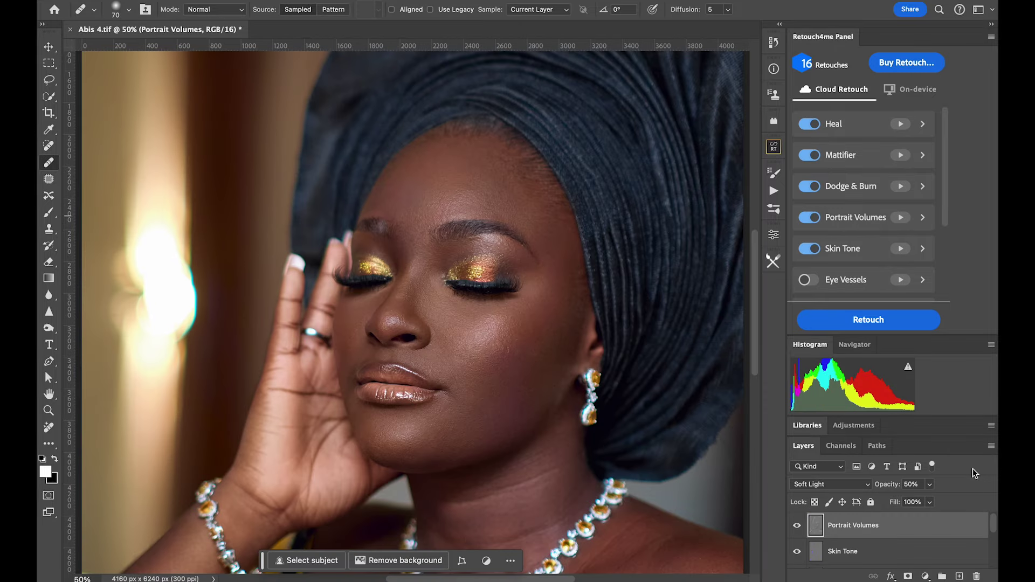
Close the Retouch4me panel and show only the Background layer to view the unretouched portrait
left_click(991, 36)
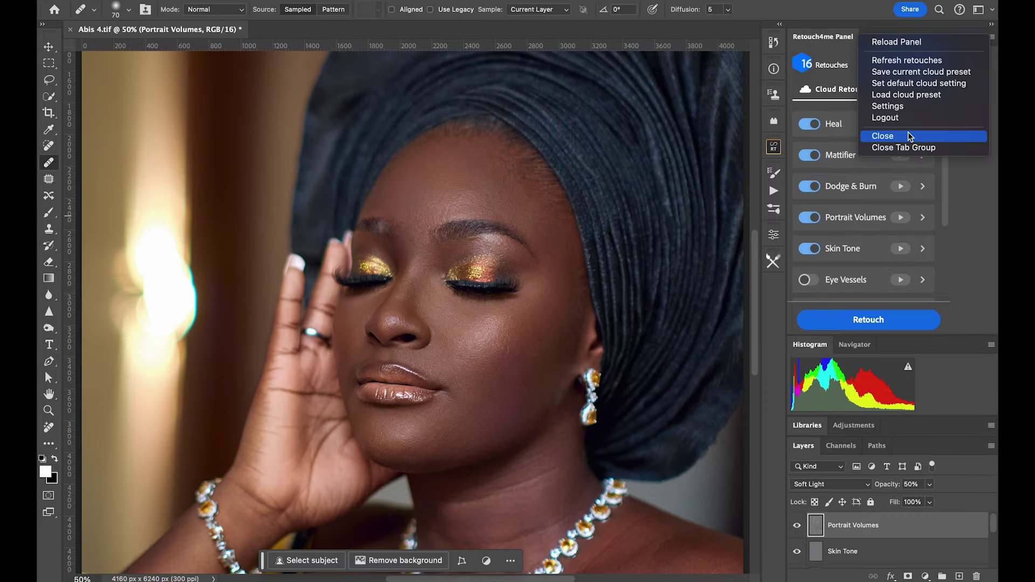
left_click(908, 134)
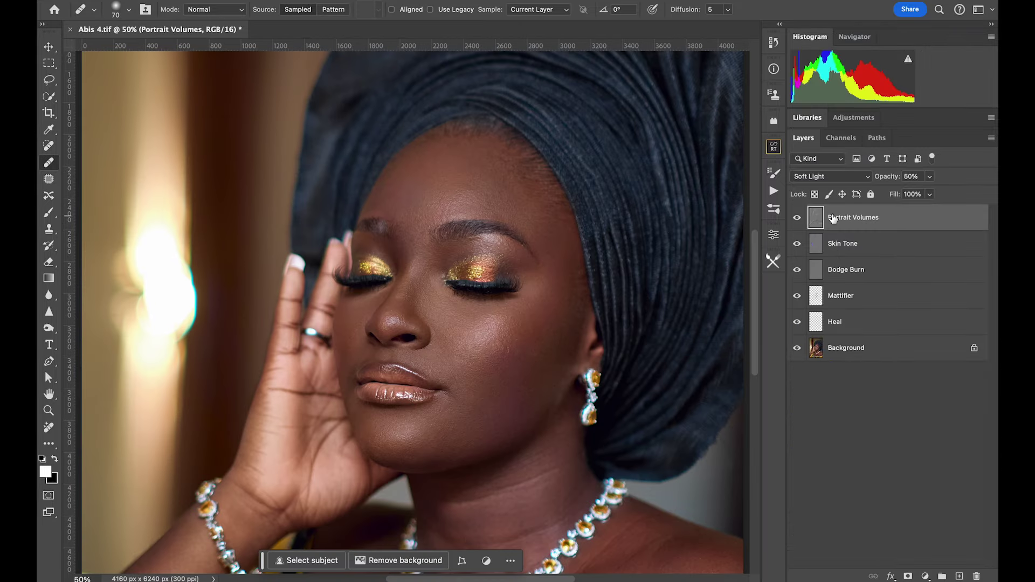
left_click(798, 349, "alt")
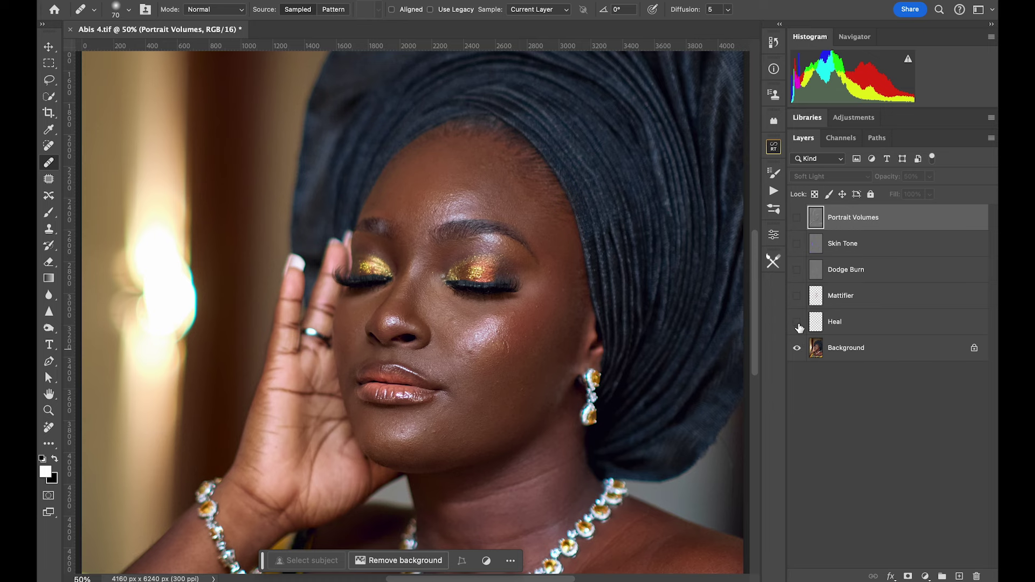
Turn on the Heal and Mattifier layers, comparing the portrait with and without the Mattifier effect
key("super+equal")
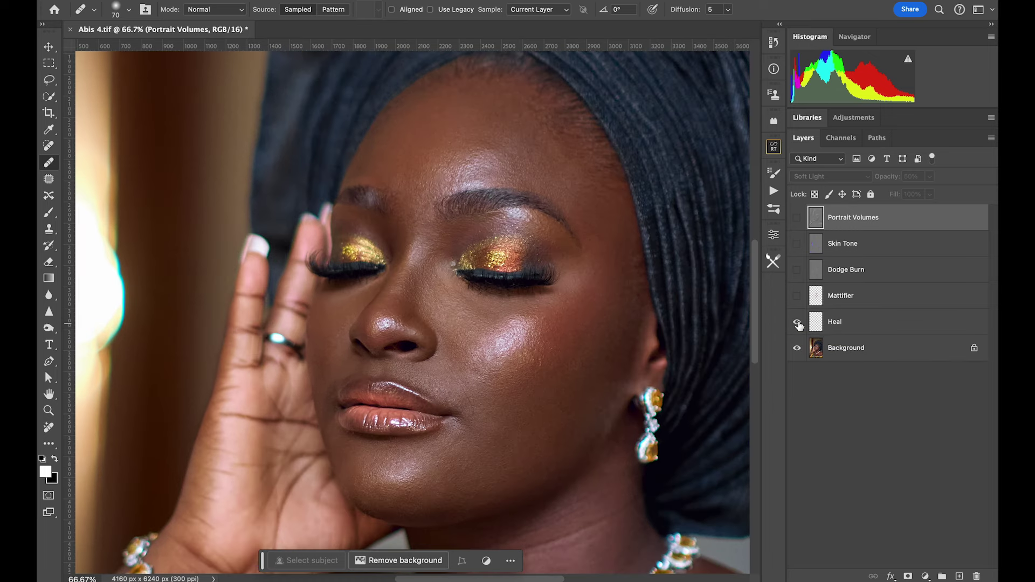
left_click(798, 322)
left_click(798, 295)
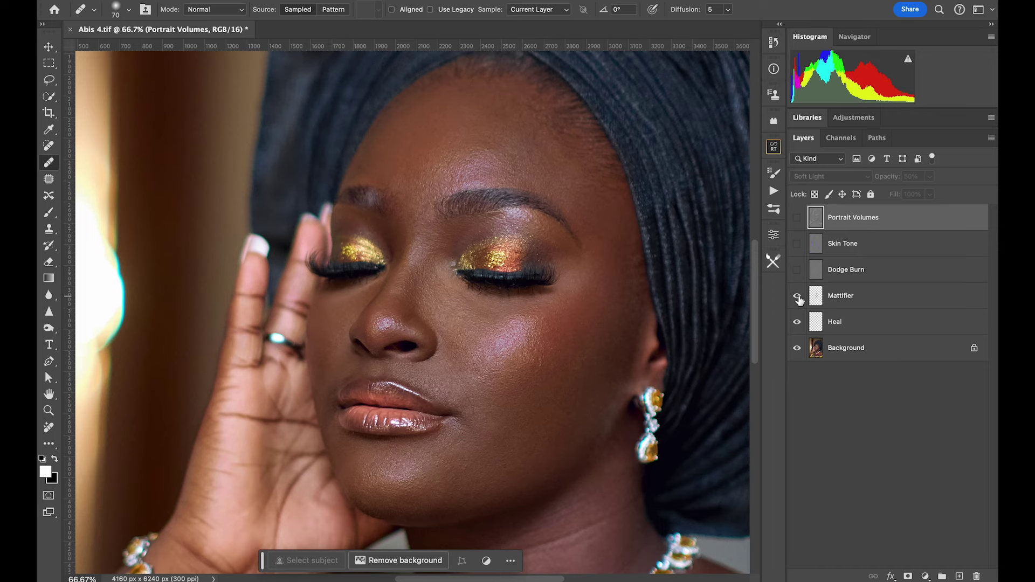
left_click(797, 296)
key("ctrl+minus")
key("ctrl+minus")
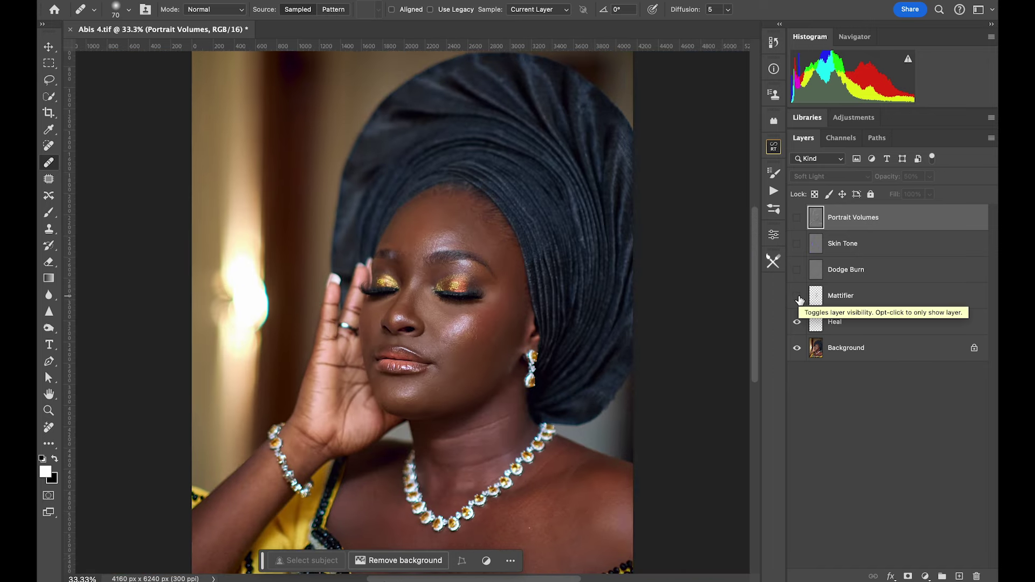
left_click(797, 295)
Reduce the Mattifier layer's opacity to 12%
left_click(872, 297)
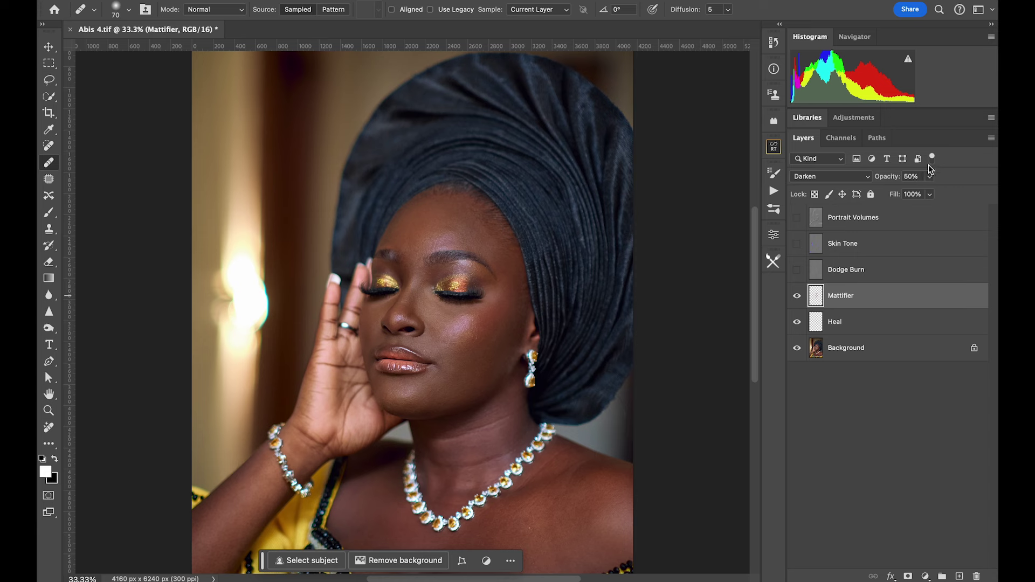
mouse_move(931, 178)
left_mouse_down()
mouse_move(871, 200)
mouse_move(908, 192)
left_mouse_up()
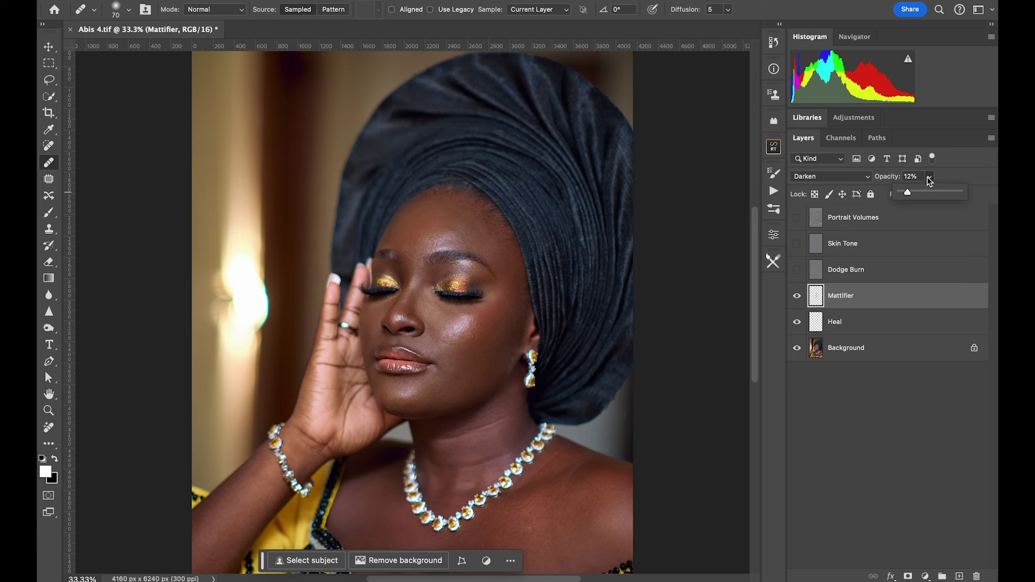
left_click(929, 177)
Compare the portrait with and without the Dodge Burn layer, leaving the layer visible
left_click(798, 270)
left_click(797, 269)
left_click(797, 270)
left_click(798, 270)
left_click(797, 269)
left_click(798, 269)
left_click(798, 269)
Preview the Skin Tone layer's effect on the portrait, leaving that layer hidden and selected
left_click(797, 244)
left_click(798, 244)
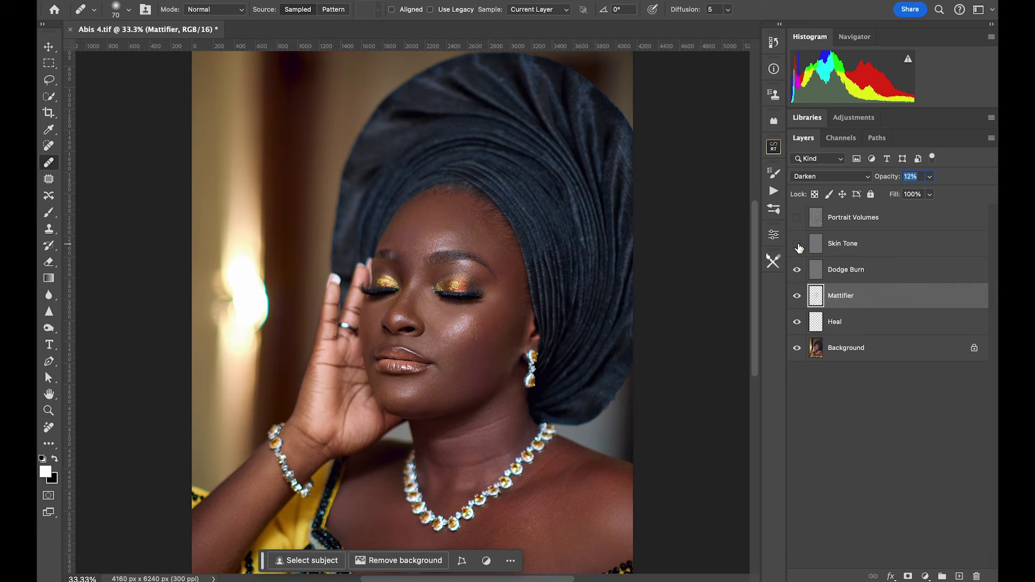
left_click(866, 245)
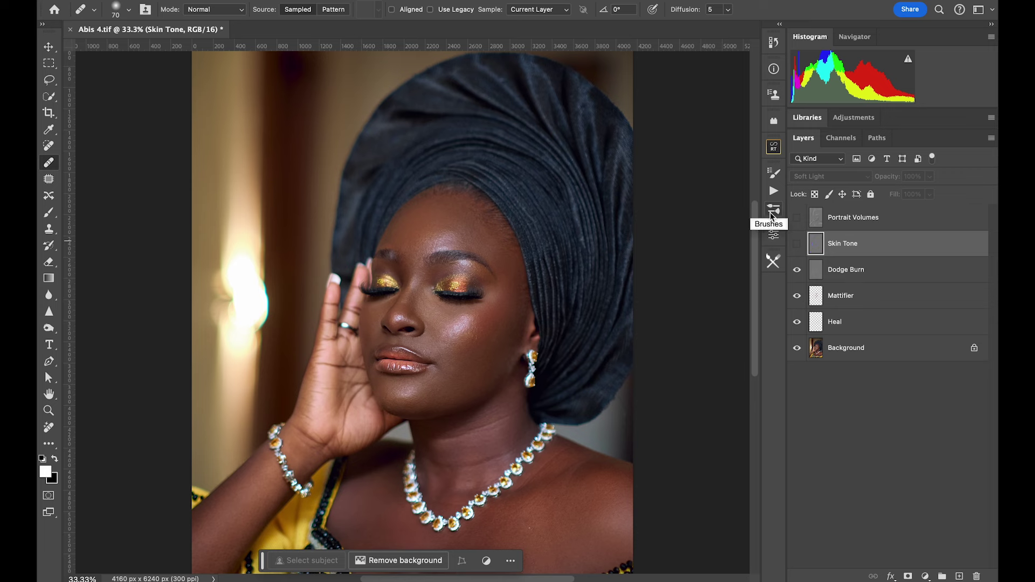
Turn on the Portrait Volumes layer and compare its effect on the face and the whole portrait, leaving it visible
left_click(797, 218)
key("super+minus")
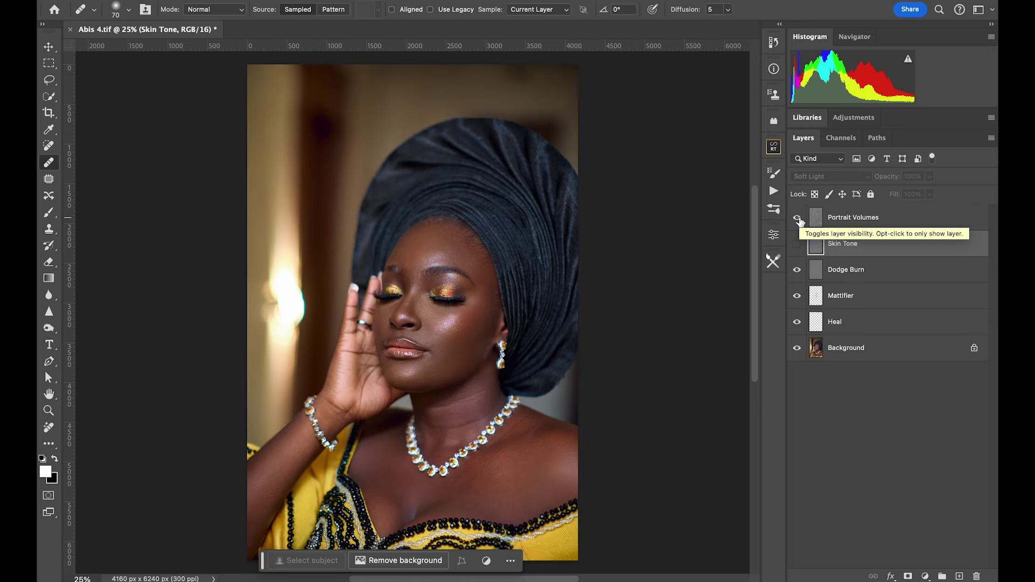
left_click(798, 218)
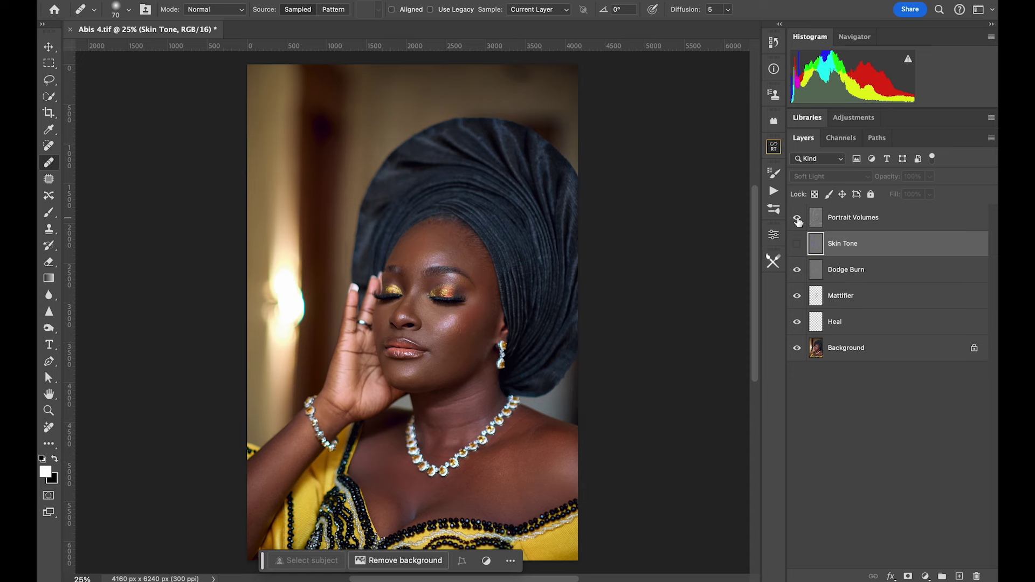
key("super+plus")
key("super+plus")
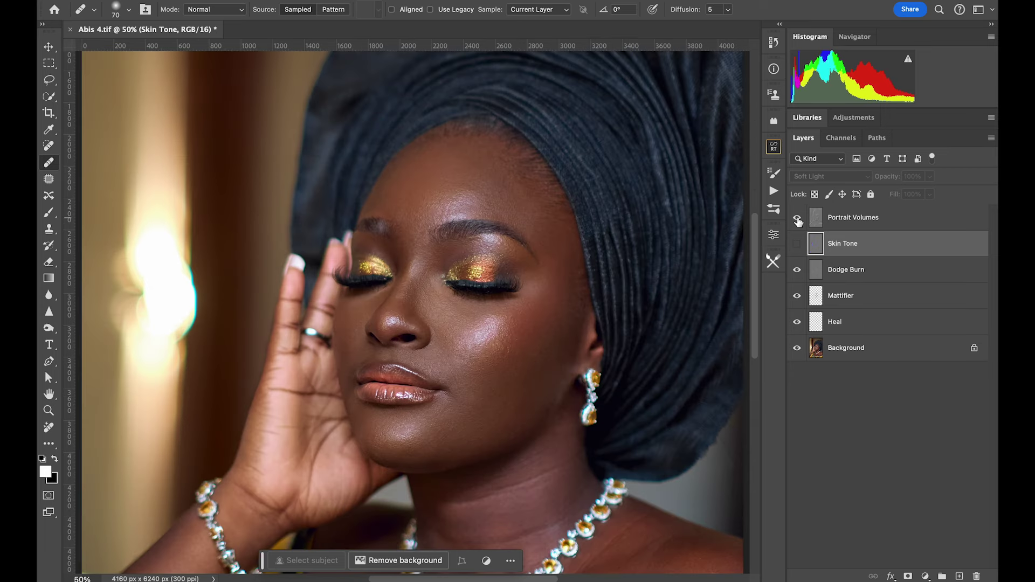
left_click(797, 218)
key("super+minus")
key("super+minus")
key("super+minus")
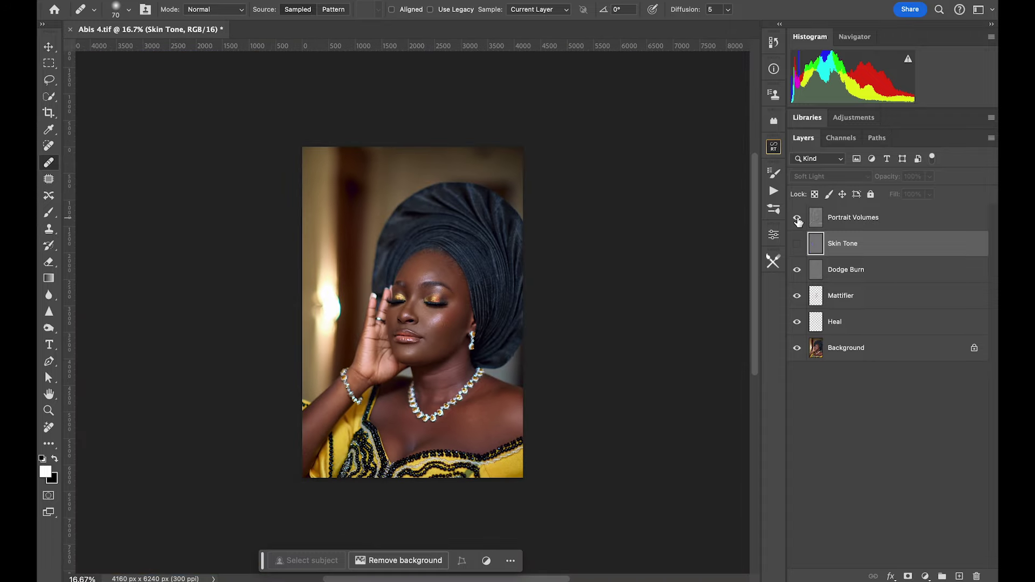
Add a new layer above Portrait Volumes and circle the shoulder area beside the necklace with white brush marks
key("b")
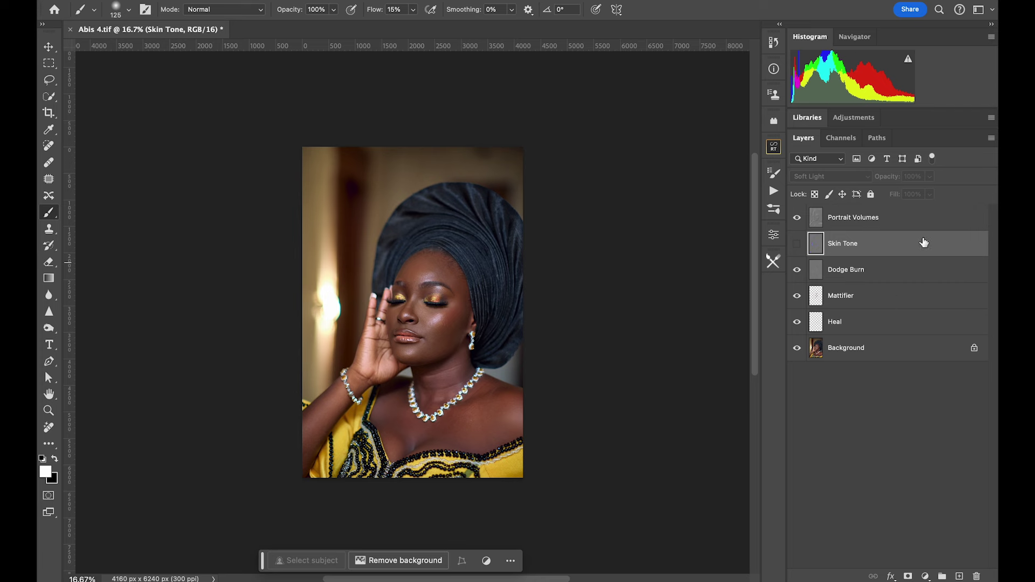
left_click(959, 577)
mouse_move(488, 383)
left_mouse_down()
mouse_move(447, 426)
mouse_move(450, 440)
mouse_move(522, 436)
mouse_move(528, 410)
mouse_move(490, 387)
mouse_move(508, 391)
mouse_move(488, 420)
left_mouse_up()
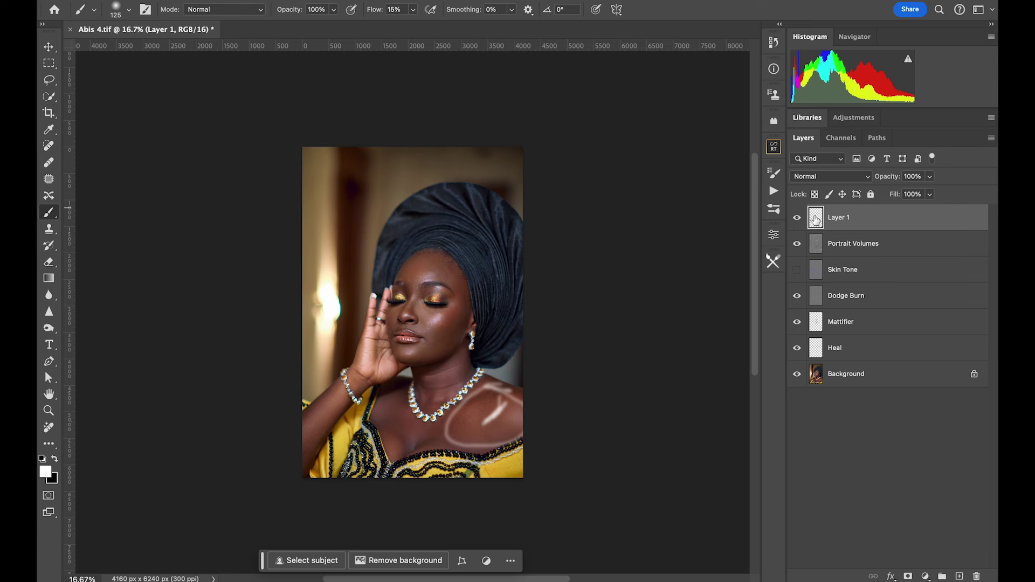
Hide the brush-mark layer to view the shoulder without marks, and show it again
left_click(798, 218)
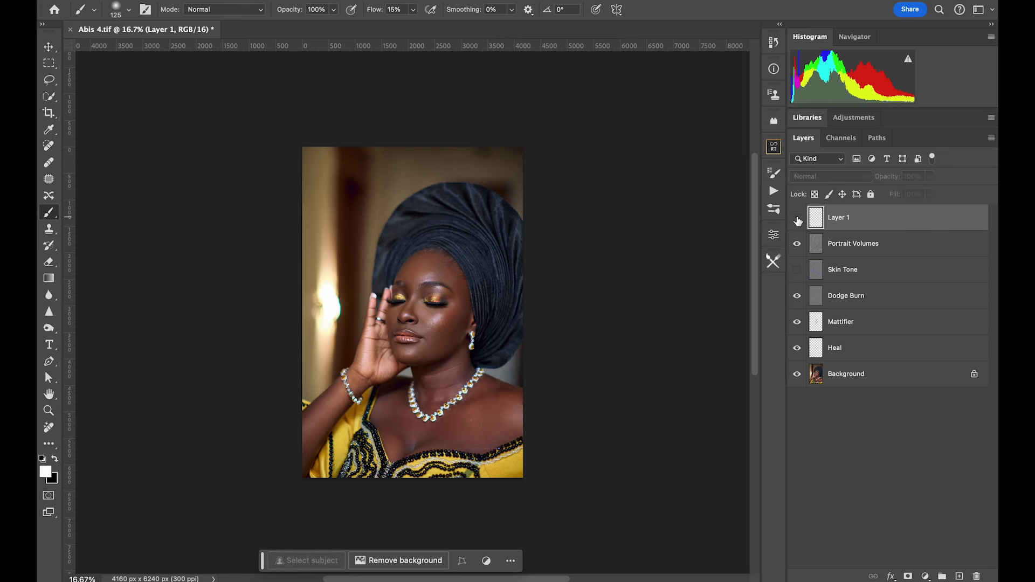
left_click(451, 436)
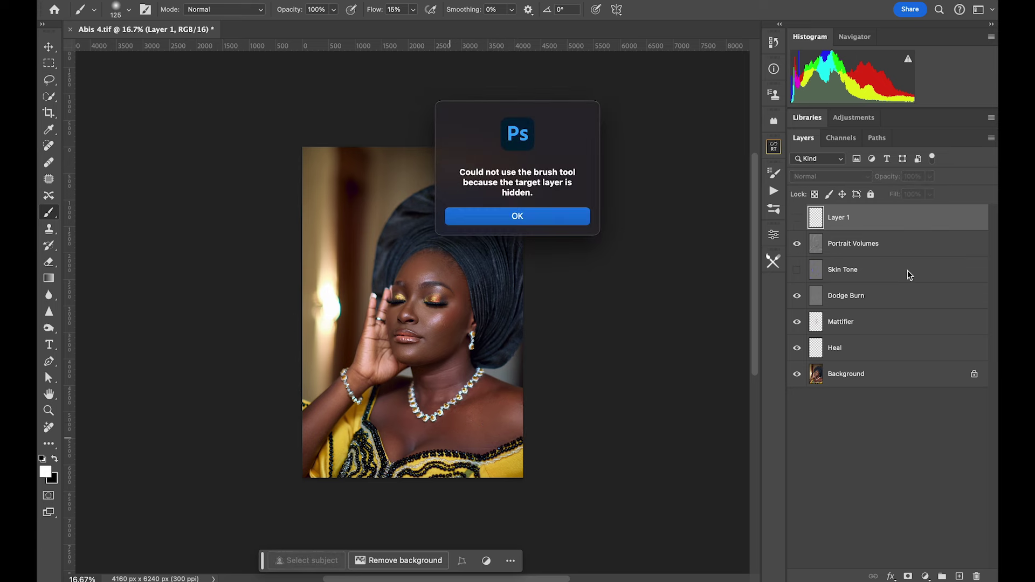
left_click(521, 221)
left_click(797, 218)
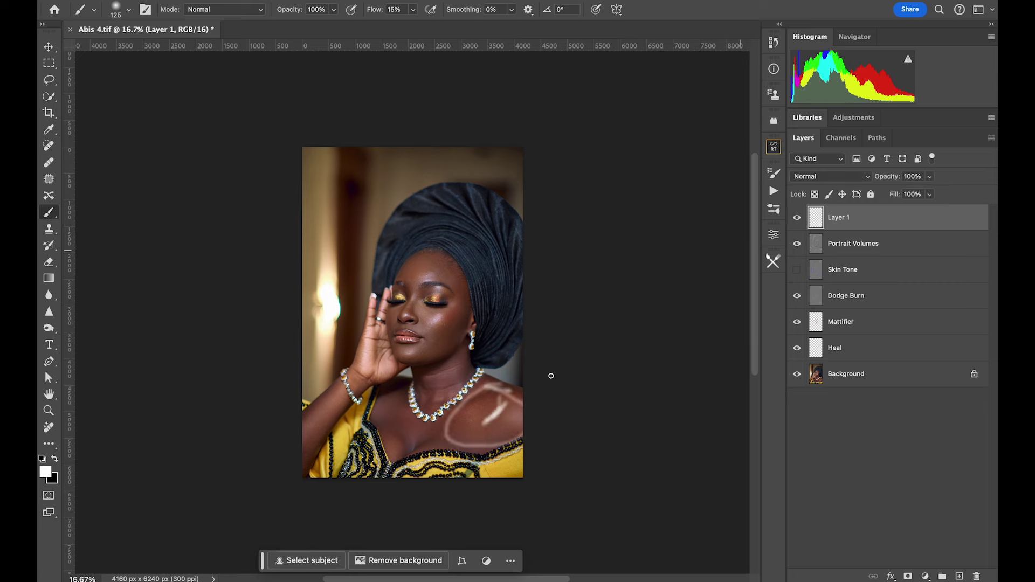
Brush white marks over the chest and neck on the new layer, and hide that layer
mouse_move(426, 444)
left_mouse_down()
mouse_move(379, 434)
mouse_move(418, 422)
mouse_move(380, 403)
mouse_move(390, 433)
mouse_move(409, 381)
left_mouse_up()
left_click_drag(464, 354, 451, 377)
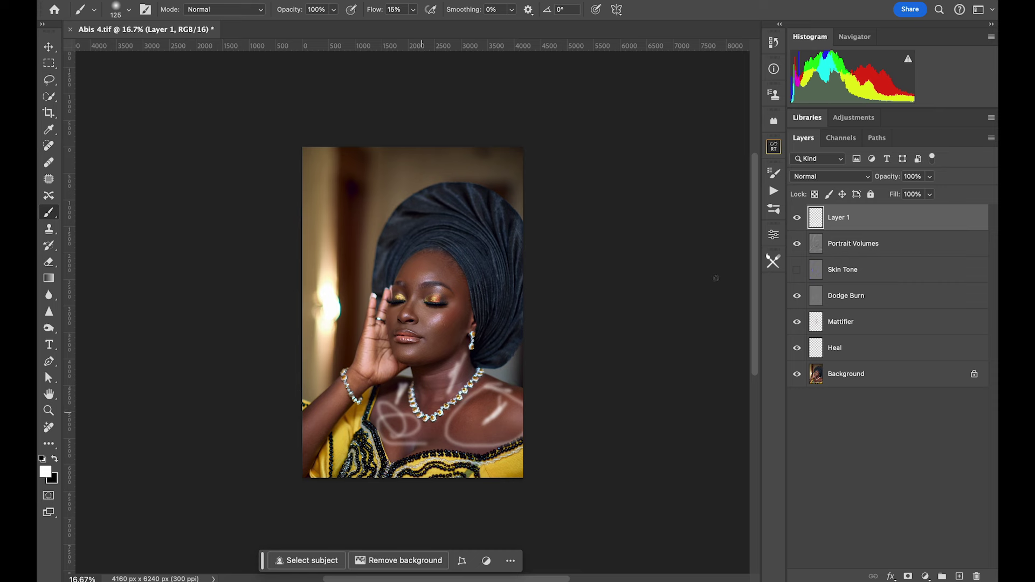
left_click(798, 218)
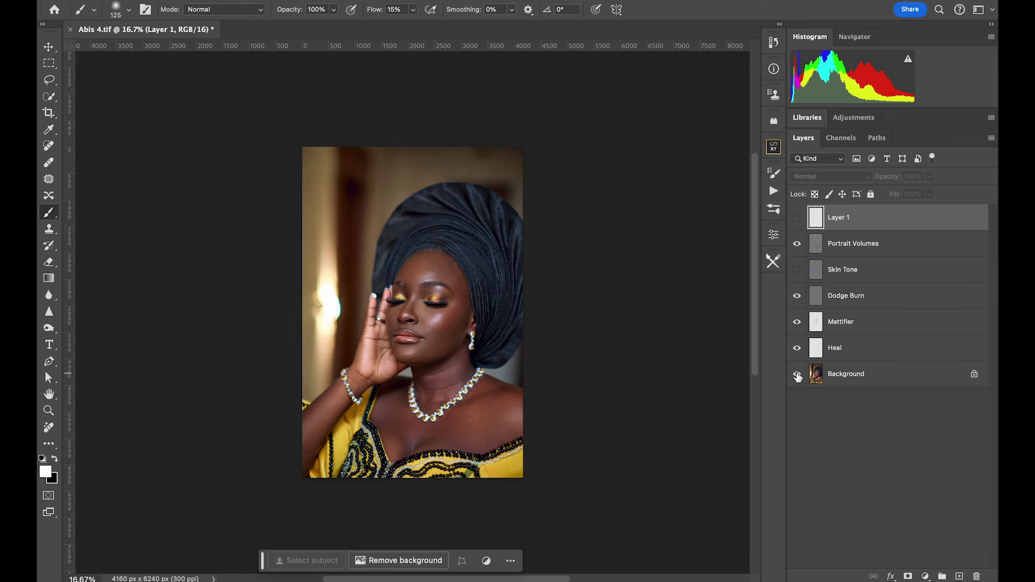
Compare the face before and after retouching by repeatedly isolating the Background layer and restoring the visible retouch layers
key("ctrl+plus")
key("ctrl+plus")
key("ctrl+plus")
key("ctrl+plus")
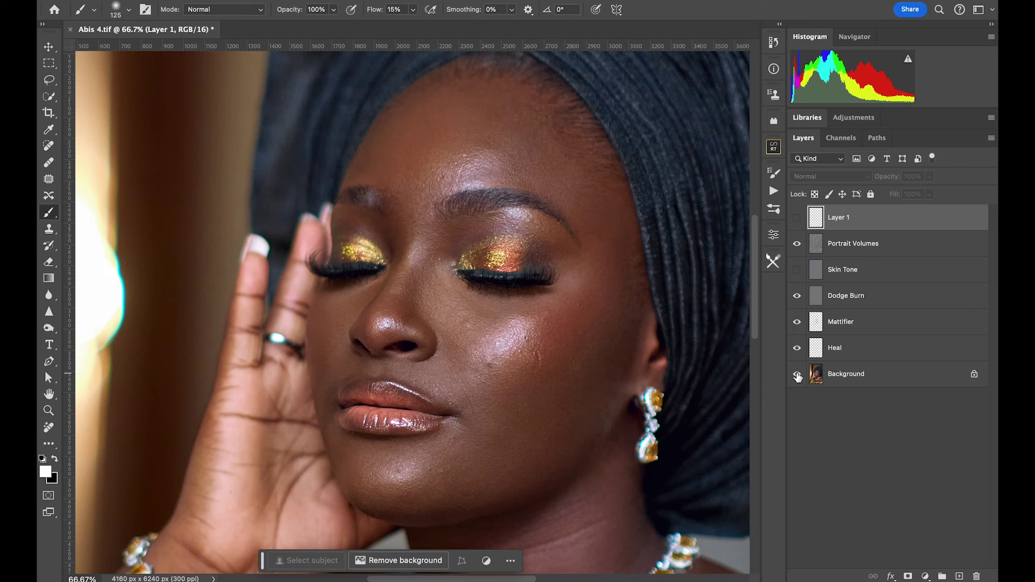
left_click(797, 376, "alt")
left_click(797, 375, "alt")
left_click(797, 376, "alt")
left_click(798, 376, "alt")
left_click(797, 376, "alt")
left_click(797, 375, "alt")
left_click(797, 376, "alt")
left_click(797, 376, "alt")
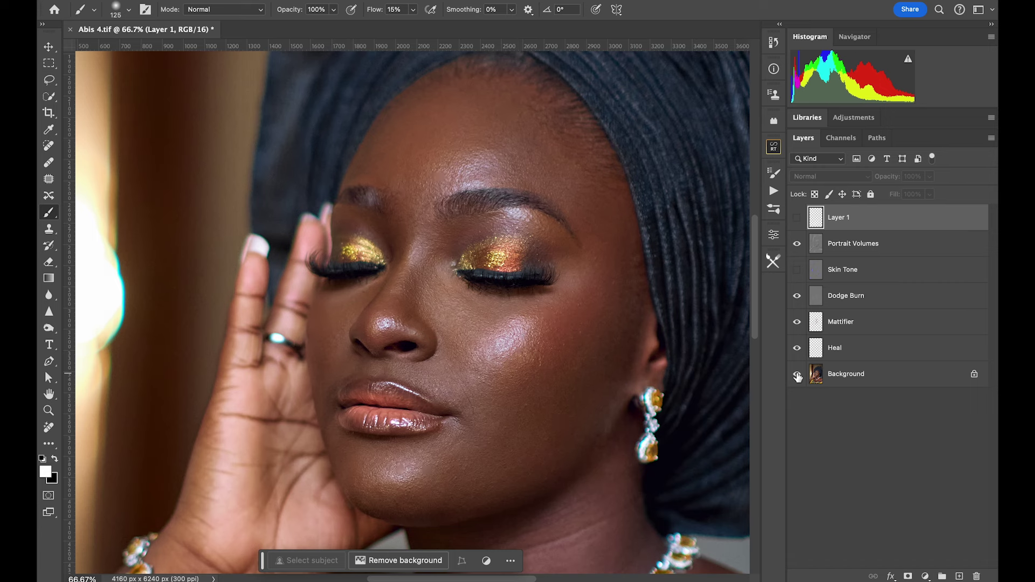